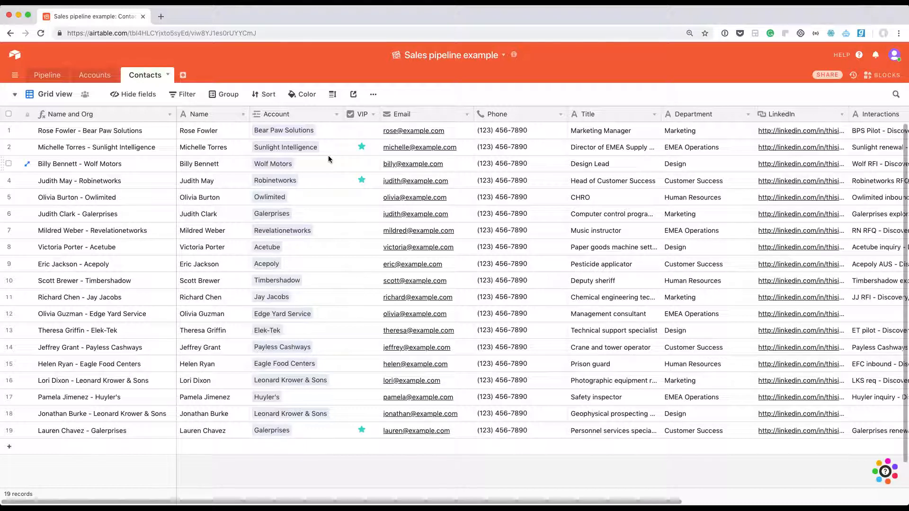
- Review the first contact's name, email, phone and title fields in the Contacts table
{"action": "left_click", "coordinate": [229, 134]}
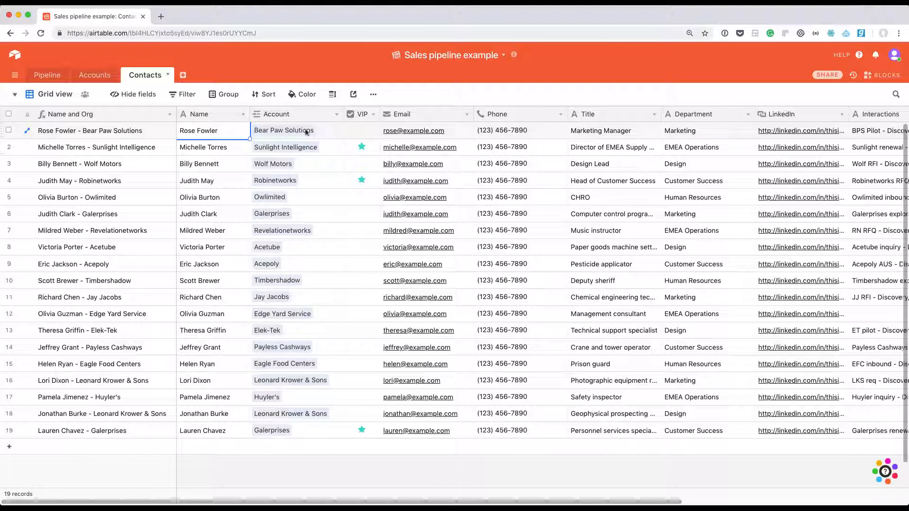
{"action": "left_click", "coordinate": [449, 133]}
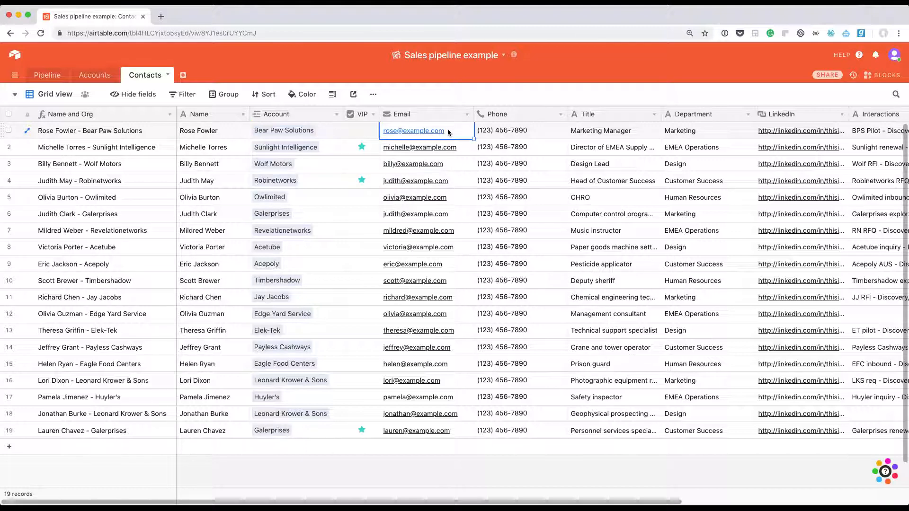
{"action": "key", "text": "Right"}
{"action": "key", "text": "Right"}
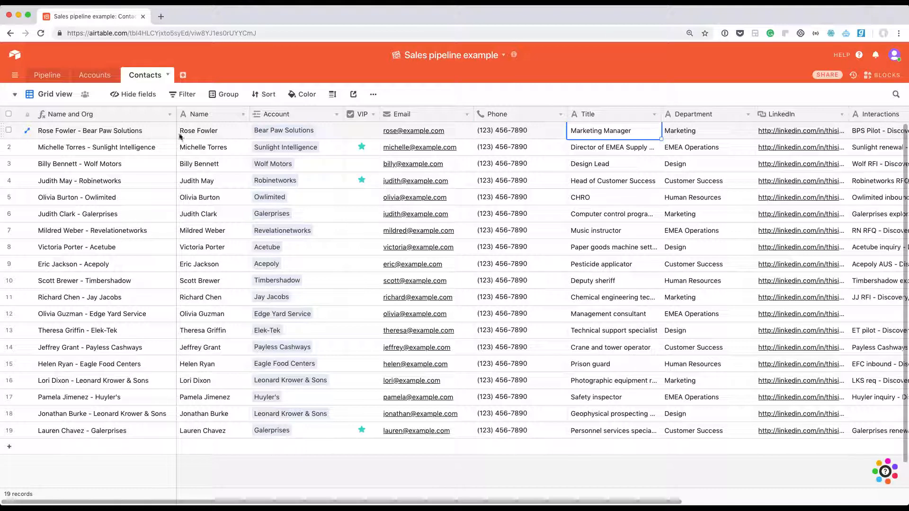
- Open the Bear Paw Solutions account linked to the first contact, review its company details, contacts and opportunities, and close the record
{"action": "left_click", "coordinate": [274, 133]}
{"action": "left_click", "coordinate": [286, 132]}
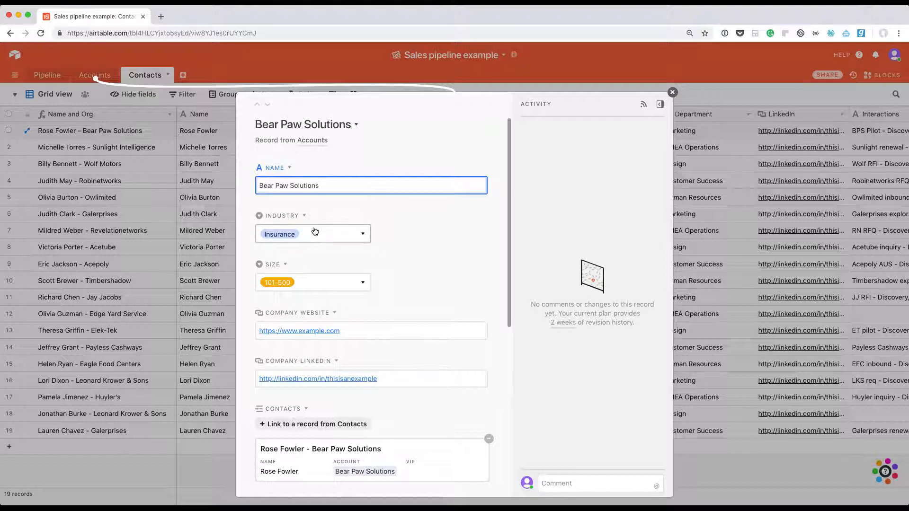
{"action": "scroll", "coordinate": [422, 241], "scroll_direction": "down", "scroll_amount": 1}
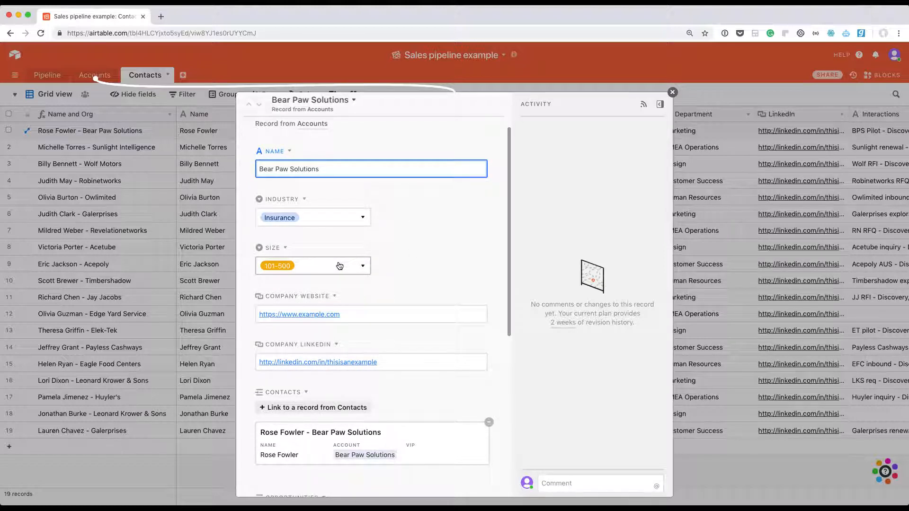
{"action": "scroll", "coordinate": [353, 274], "scroll_direction": "down", "scroll_amount": 3}
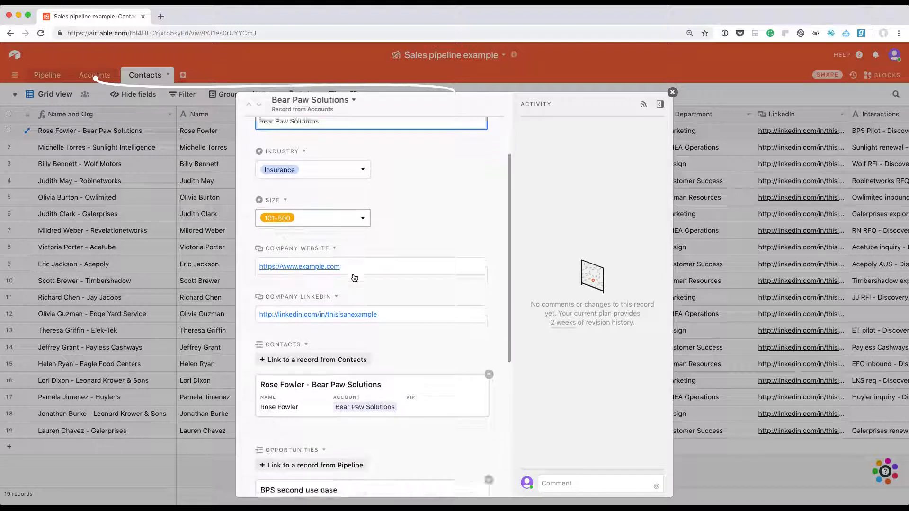
{"action": "scroll", "coordinate": [353, 277], "scroll_direction": "down", "scroll_amount": 1}
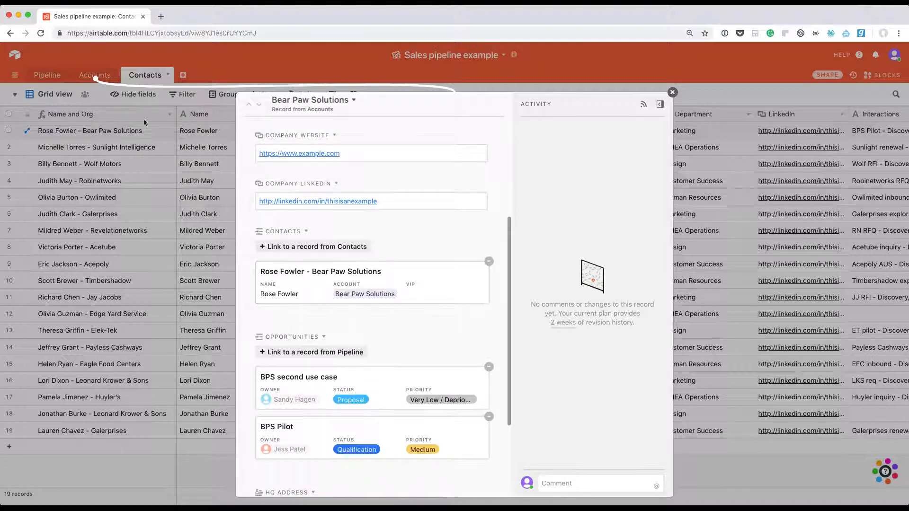
{"action": "left_click", "coordinate": [92, 77]}
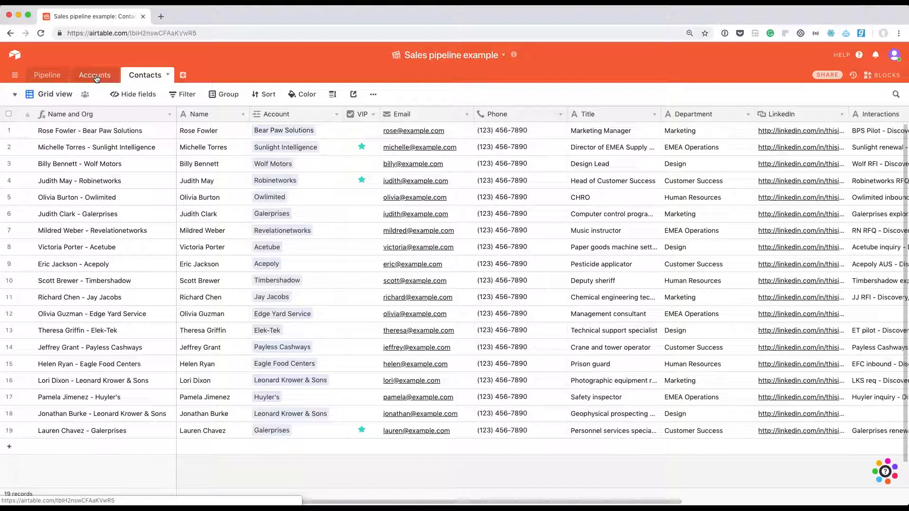
- Switch to the Accounts table and view the contact record linked to Bear Paw Solutions, closing it when done
{"action": "left_click", "coordinate": [95, 76]}
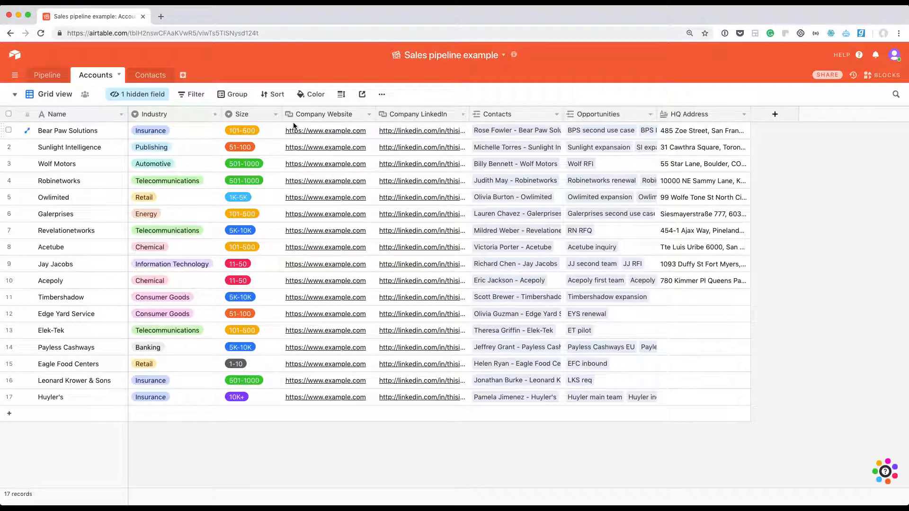
{"action": "left_click", "coordinate": [525, 134]}
{"action": "left_click", "coordinate": [509, 132]}
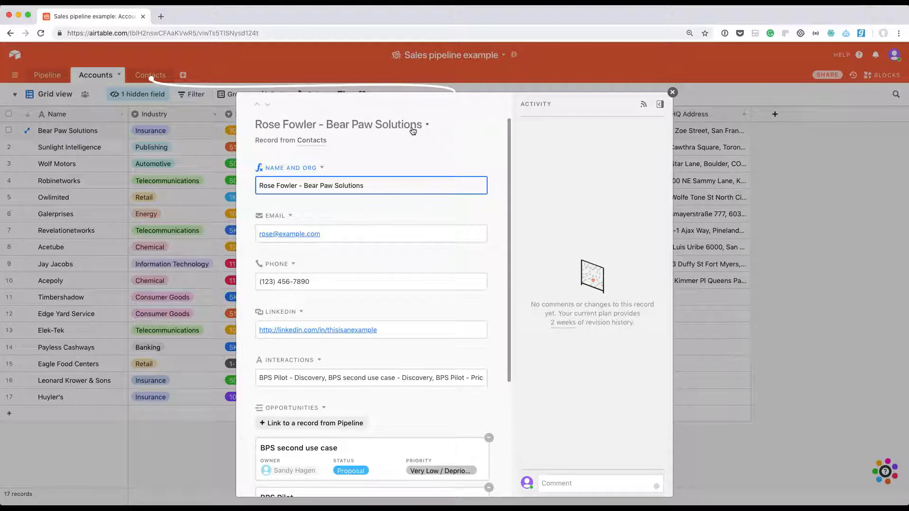
{"action": "left_click", "coordinate": [189, 134]}
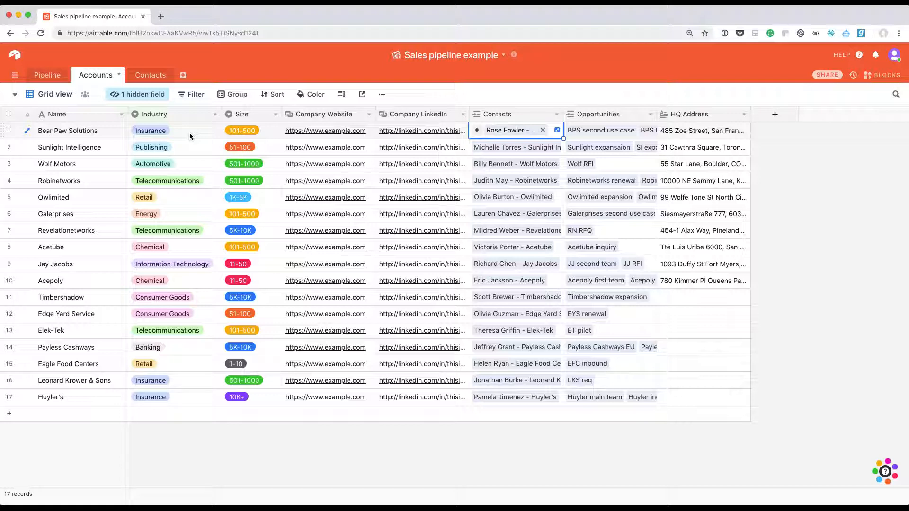
- Switch to the Pipeline table and check the owner and status of the BPS Pilot opportunity
{"action": "left_click", "coordinate": [48, 80]}
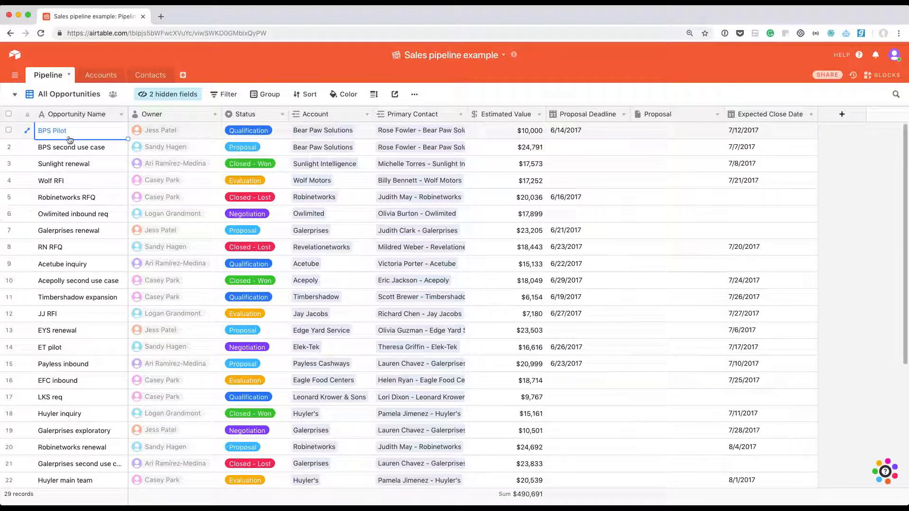
{"action": "left_click", "coordinate": [183, 131]}
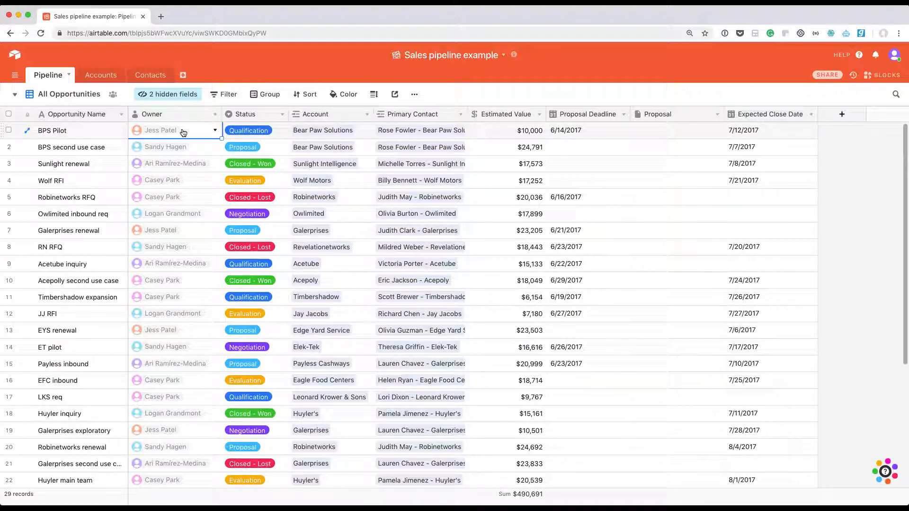
{"action": "left_click", "coordinate": [280, 132]}
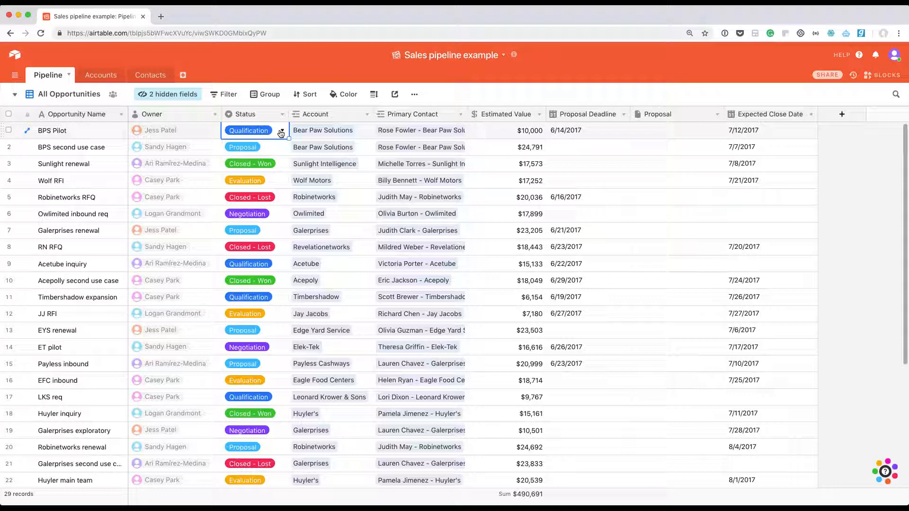
- Open the account record linked to the BPS Pilot opportunity, view it and close it
{"action": "left_click", "coordinate": [323, 132]}
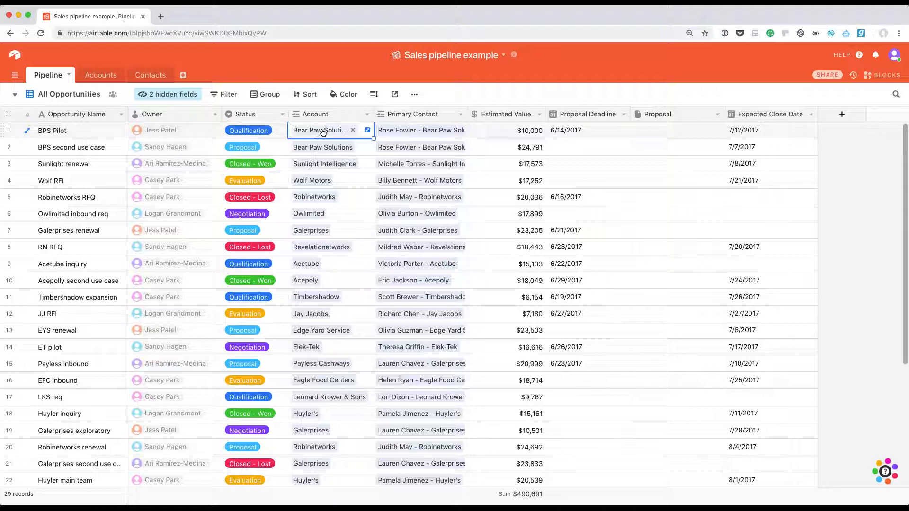
{"action": "left_click", "coordinate": [323, 132]}
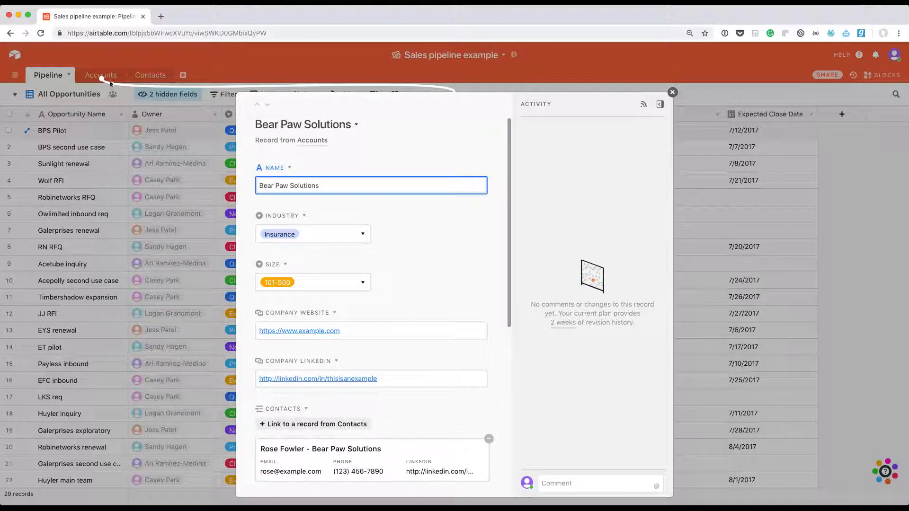
{"action": "left_click", "coordinate": [671, 93]}
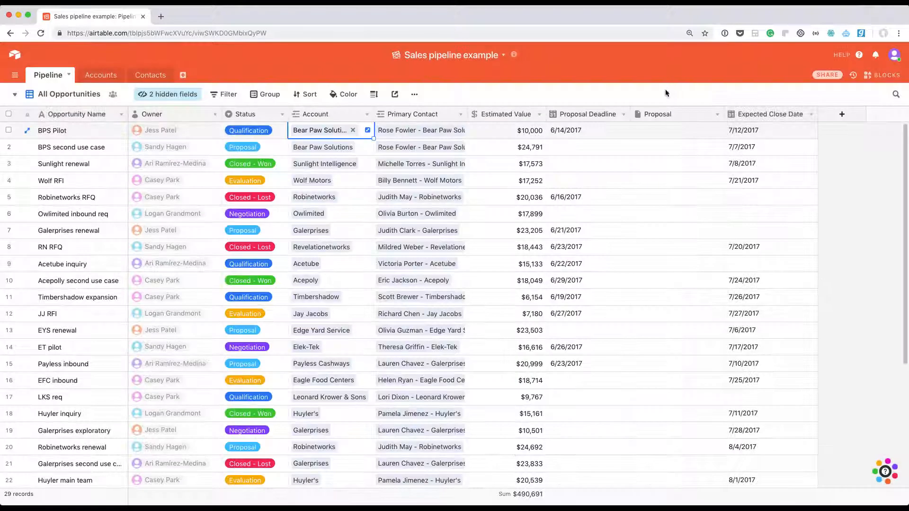
- Check the BPS Pilot opportunity's primary contact, estimated value, proposal deadline and expected close date
{"action": "left_click", "coordinate": [413, 134]}
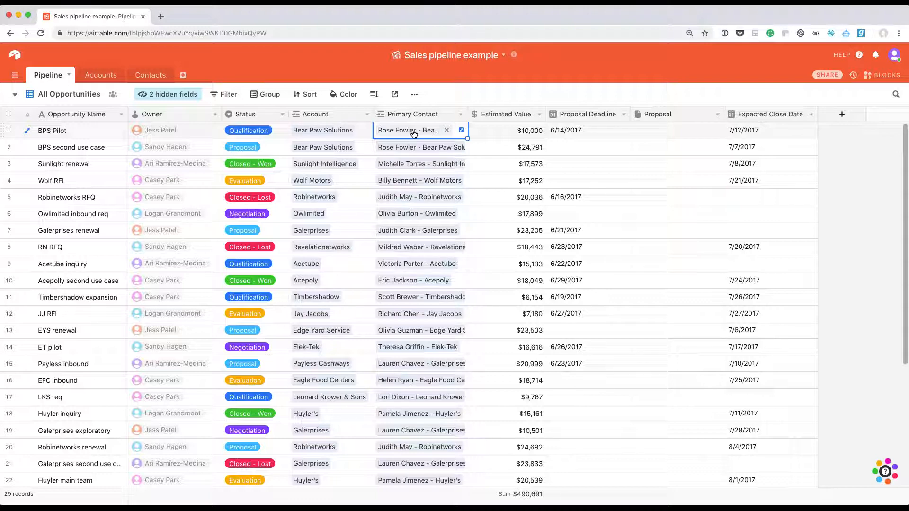
{"action": "left_click", "coordinate": [529, 130]}
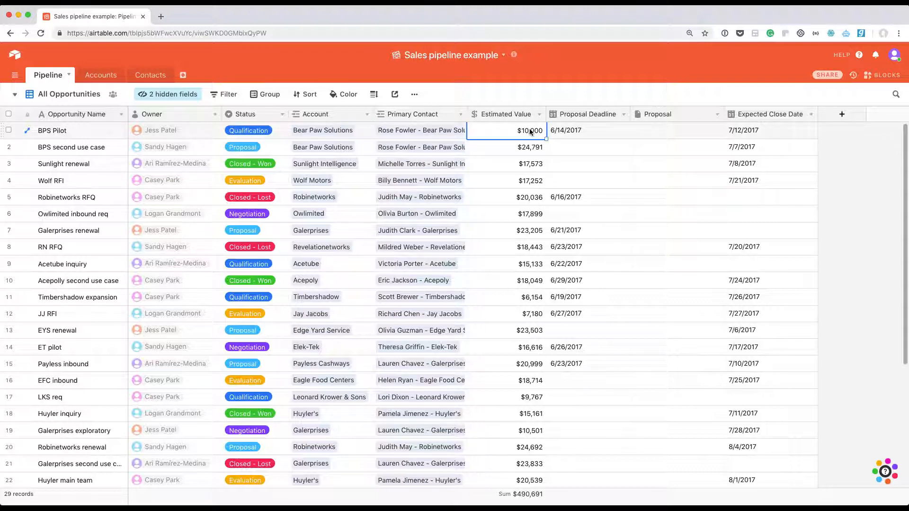
{"action": "left_click", "coordinate": [582, 129]}
{"action": "left_click", "coordinate": [767, 127]}
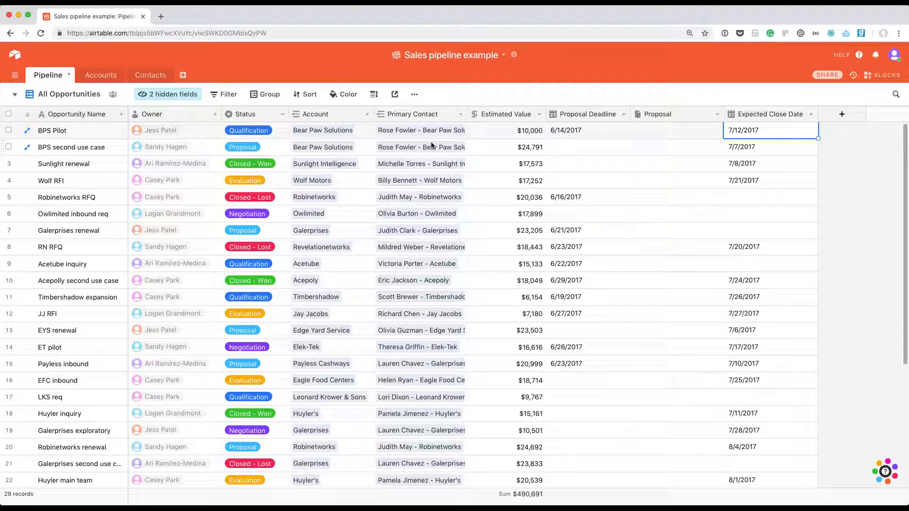
- Switch the Pipeline table to the Value by Stage view and review the estimated value sums of the status groups
{"action": "left_click", "coordinate": [17, 96]}
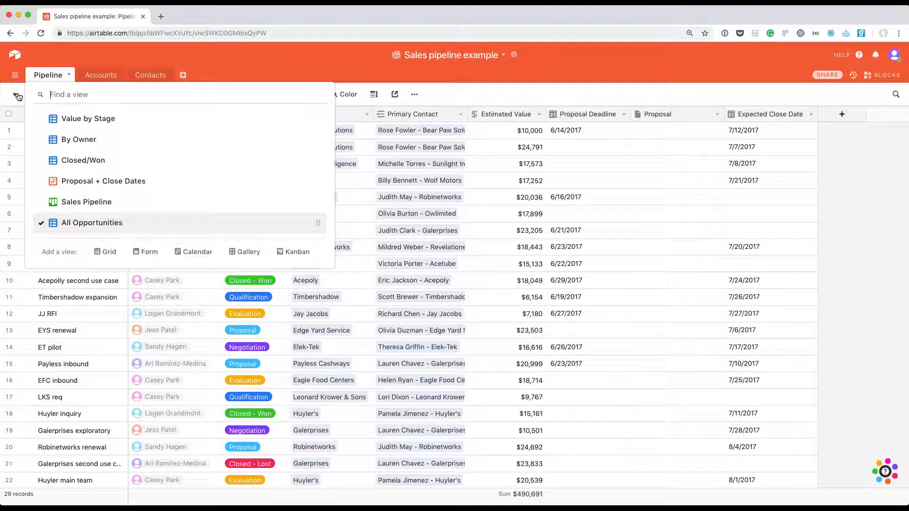
{"action": "left_click", "coordinate": [78, 116]}
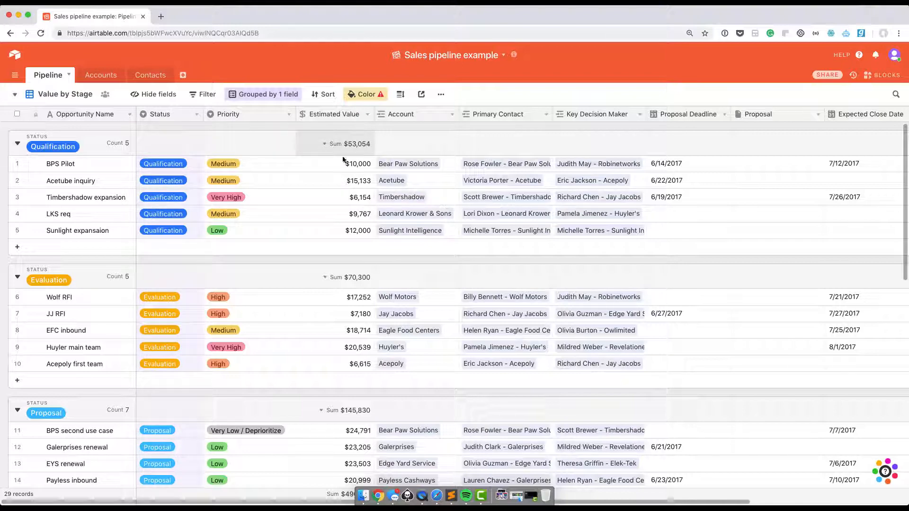
{"action": "scroll", "coordinate": [370, 214], "scroll_direction": "down", "scroll_amount": 2}
{"action": "scroll", "coordinate": [370, 217], "scroll_direction": "down", "scroll_amount": 5}
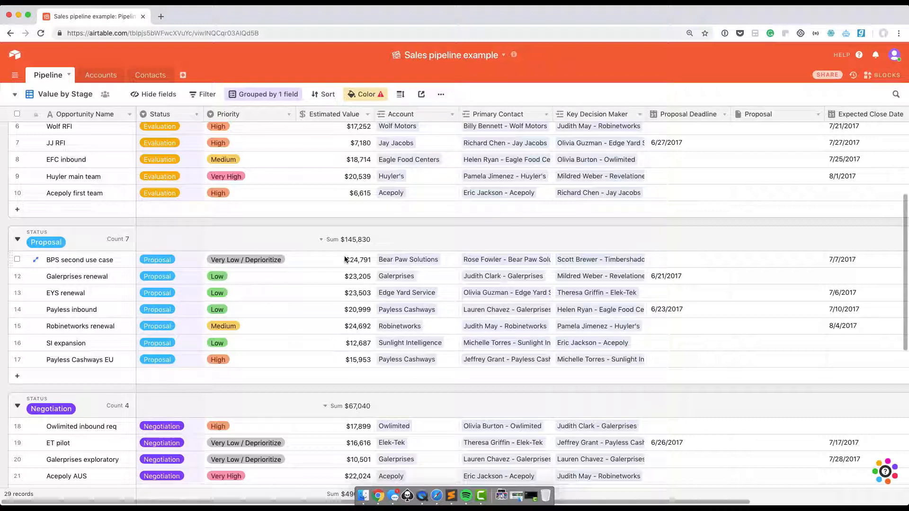
{"action": "scroll", "coordinate": [345, 257], "scroll_direction": "up", "scroll_amount": 3}
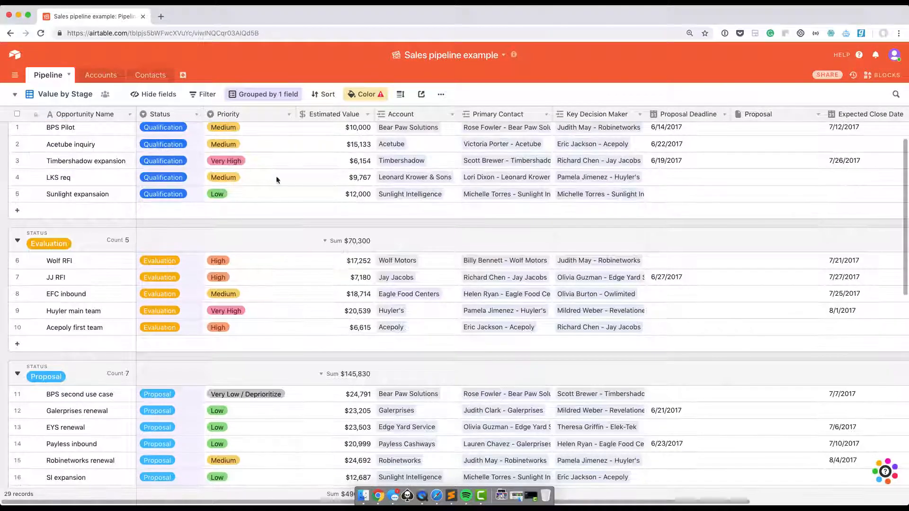
- Filter the Value by Stage view to records whose Owner is the third listed collaborator, and look over the filtered groups
{"action": "left_click", "coordinate": [207, 96]}
{"action": "left_click", "coordinate": [257, 119]}
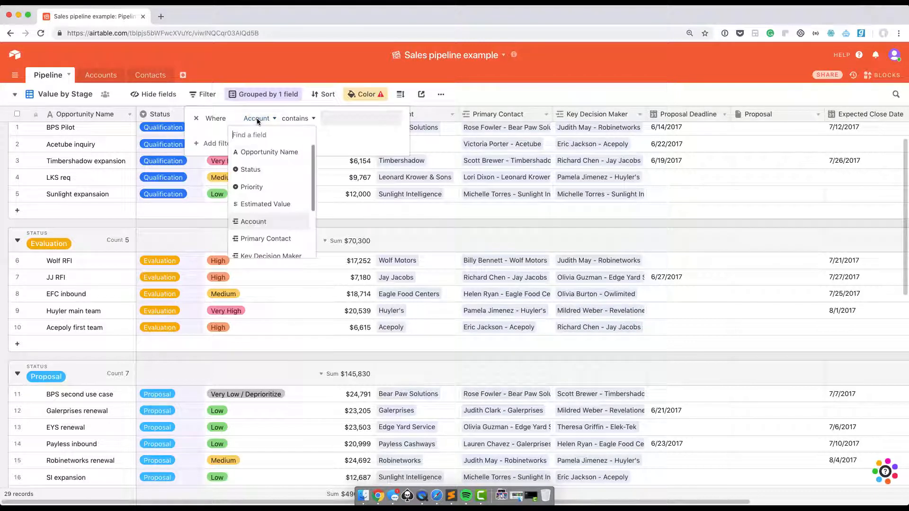
{"action": "type", "text": "own"}
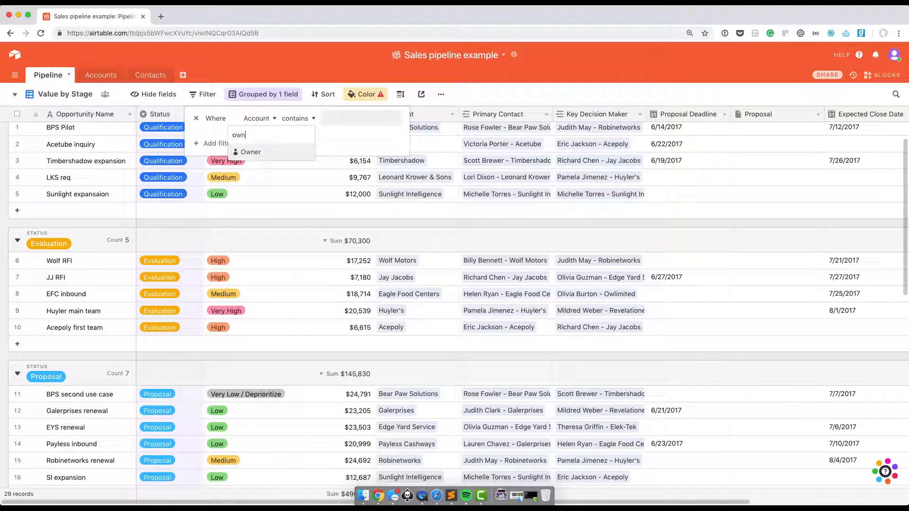
{"action": "left_click", "coordinate": [251, 152]}
{"action": "left_click", "coordinate": [306, 118]}
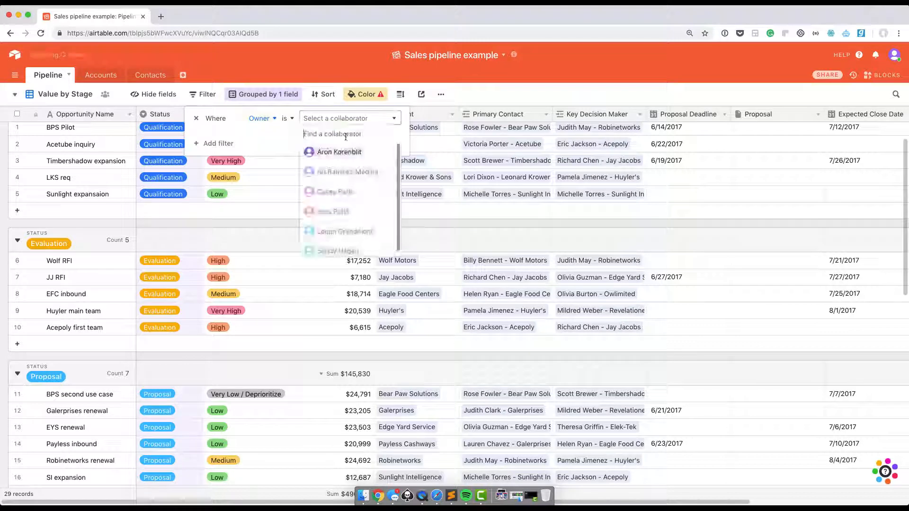
{"action": "left_click", "coordinate": [345, 193]}
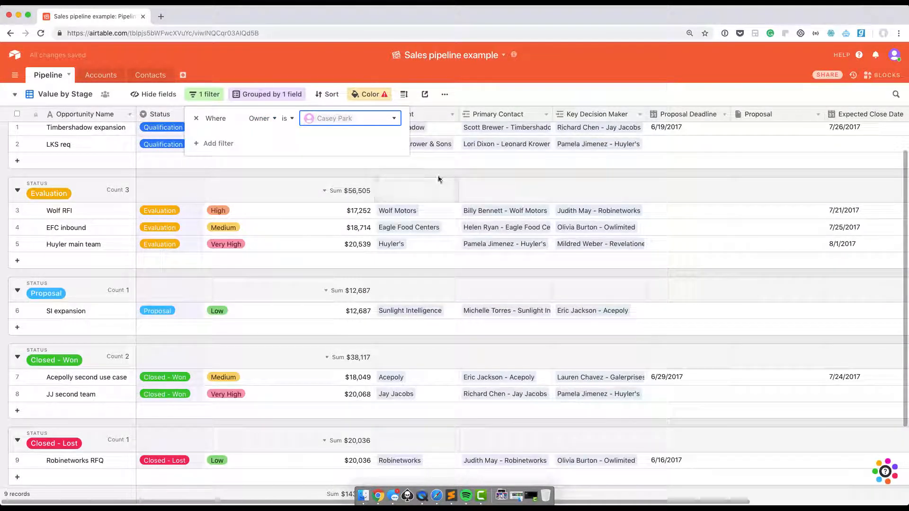
{"action": "left_click", "coordinate": [436, 174]}
{"action": "scroll", "coordinate": [434, 190], "scroll_direction": "up", "scroll_amount": 1}
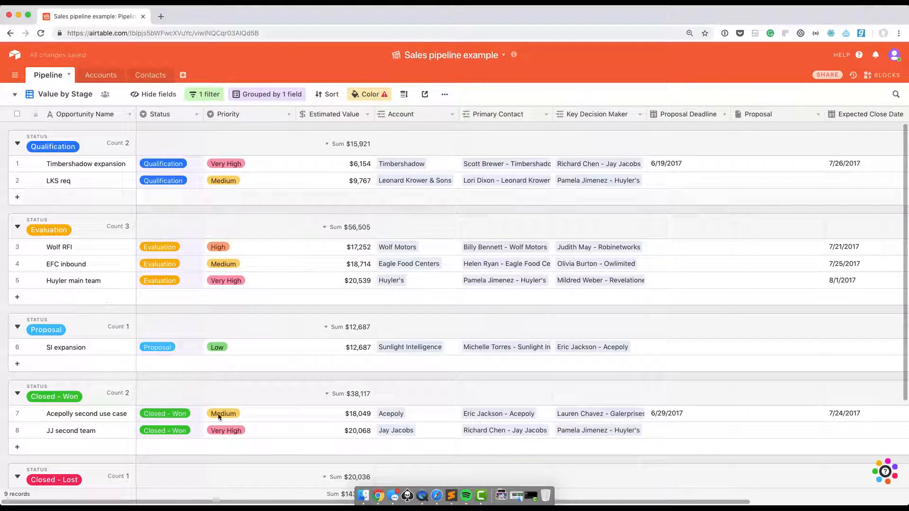
{"action": "scroll", "coordinate": [433, 207], "scroll_direction": "down", "scroll_amount": 1}
{"action": "scroll", "coordinate": [432, 208], "scroll_direction": "up", "scroll_amount": 1}
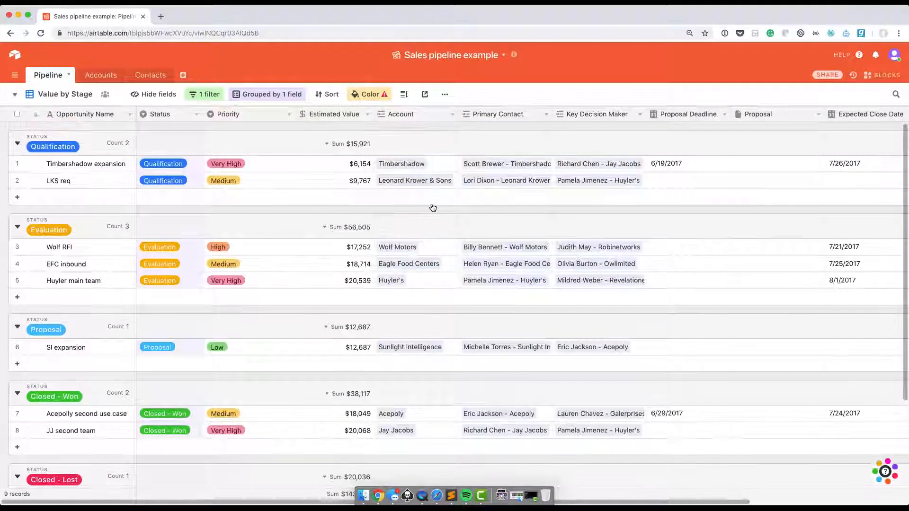
- Switch to the Sales Pipeline kanban view and filter its cards to those whose Owner is the third listed collaborator
{"action": "left_click", "coordinate": [15, 94]}
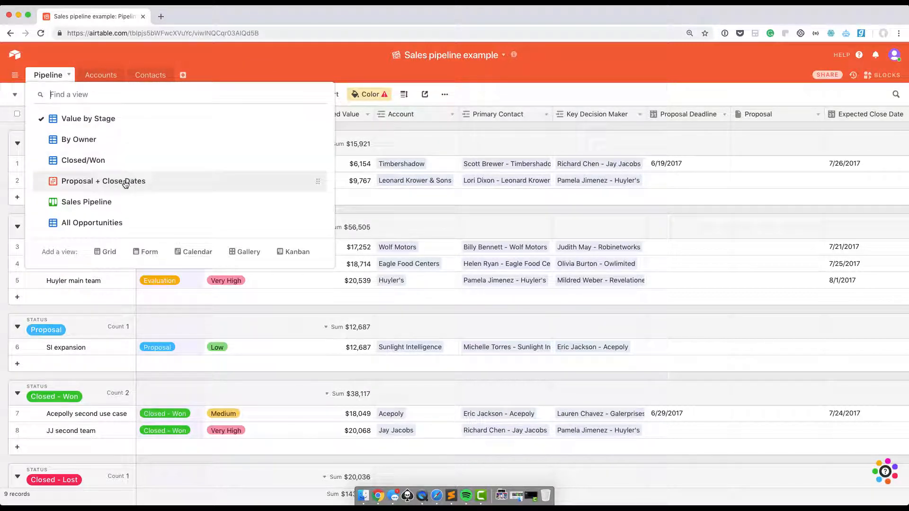
{"action": "left_click", "coordinate": [112, 202]}
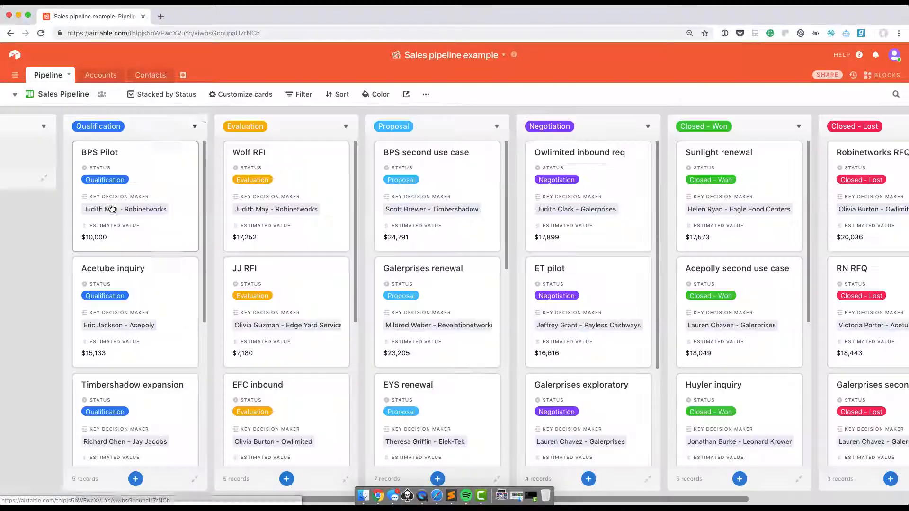
{"action": "left_click", "coordinate": [296, 94]}
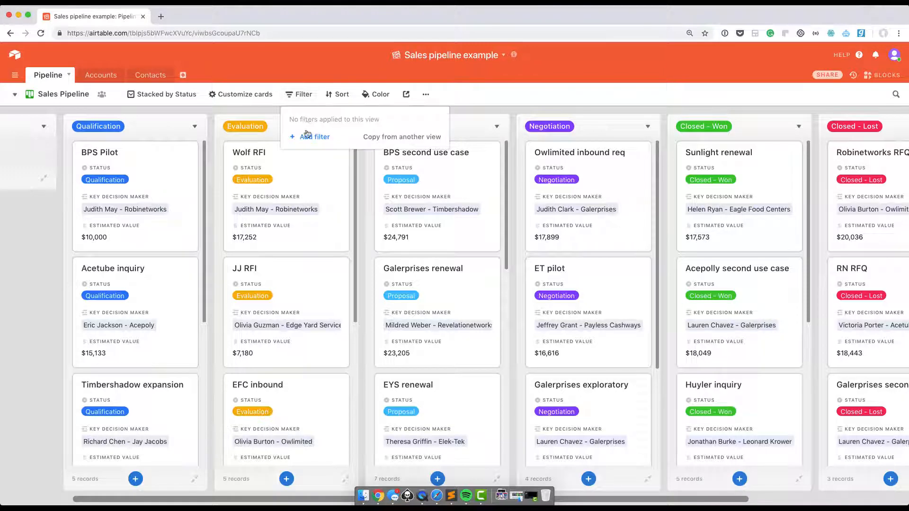
{"action": "left_click", "coordinate": [307, 134]}
{"action": "left_click", "coordinate": [349, 118]}
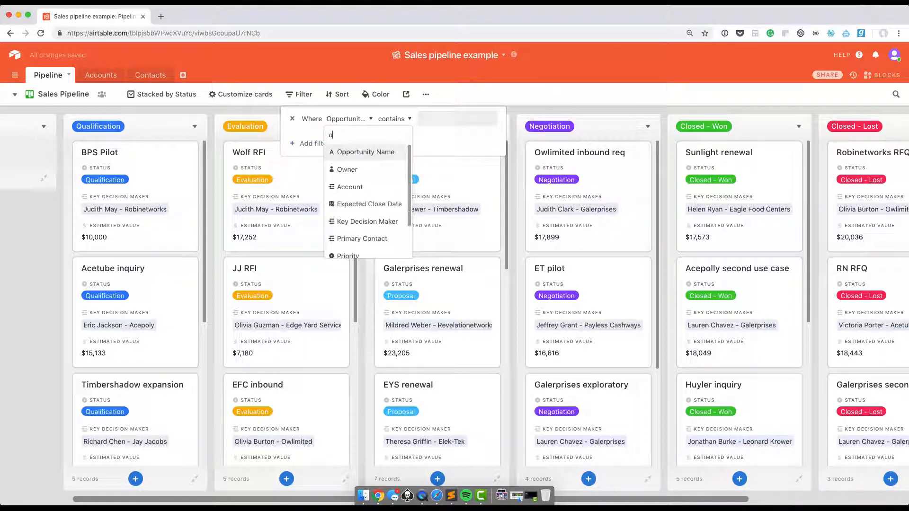
{"action": "type", "text": "owner"}
{"action": "left_click", "coordinate": [363, 153]}
{"action": "left_click", "coordinate": [436, 128]}
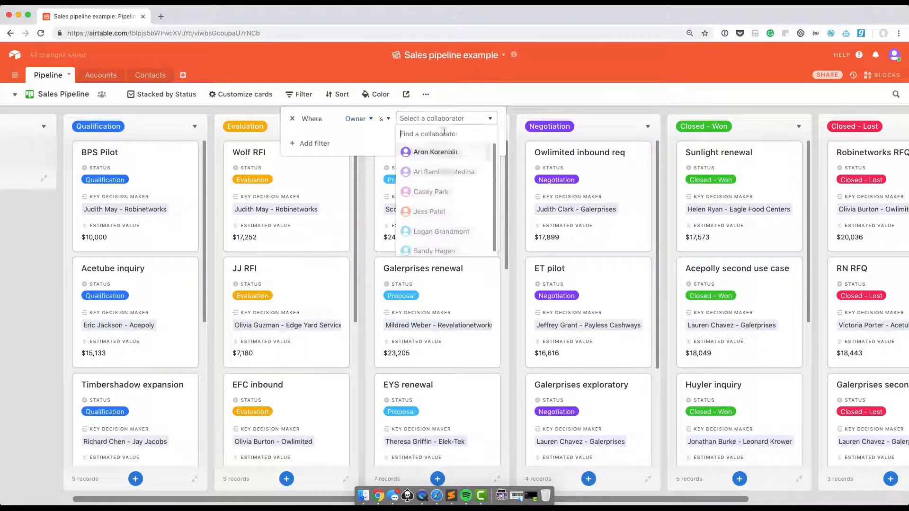
{"action": "left_click", "coordinate": [440, 191]}
{"action": "left_click", "coordinate": [511, 331]}
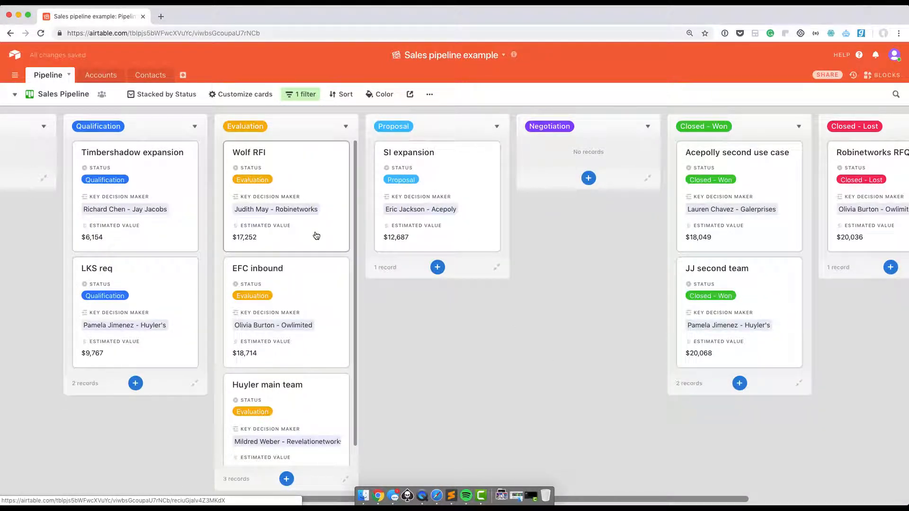
{"action": "scroll", "coordinate": [317, 236], "scroll_direction": "down", "scroll_amount": 1}
{"action": "scroll", "coordinate": [316, 236], "scroll_direction": "up", "scroll_amount": 1}
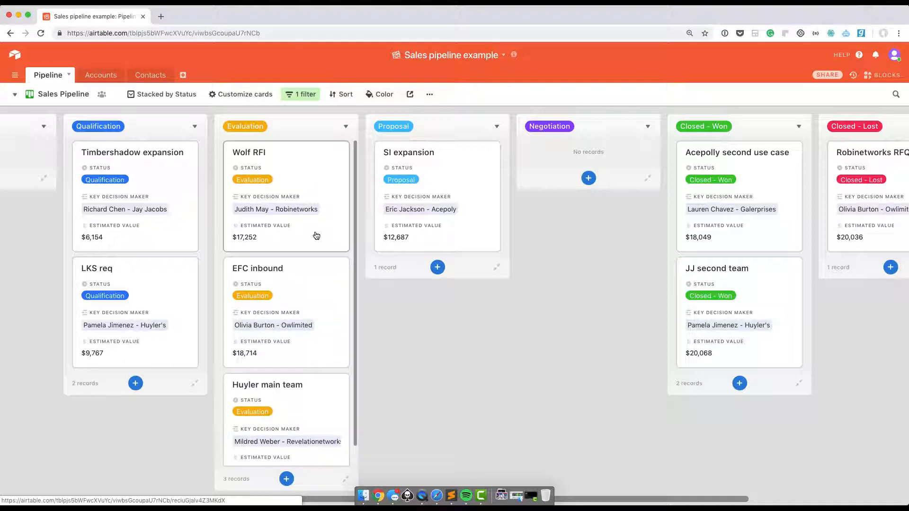